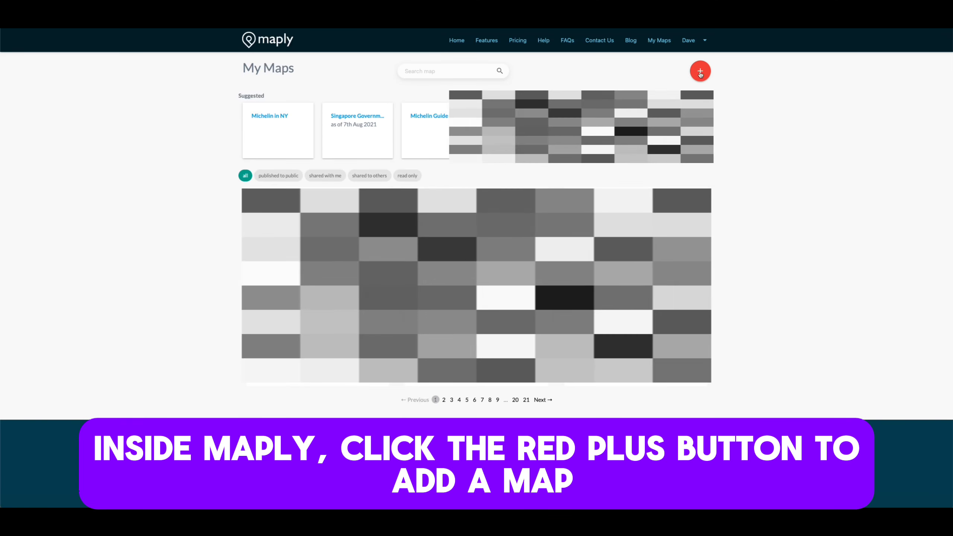
# - Create a new map titled "Michelin in NYC"
pyautogui.click(700, 74)
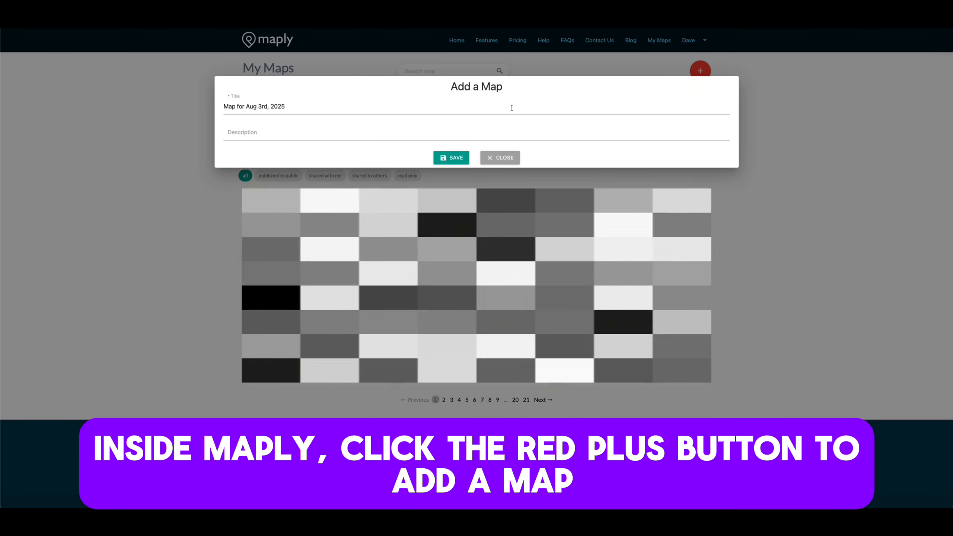
pyautogui.tripleClick(512, 107)
pyautogui.write('Michelin in NYC')
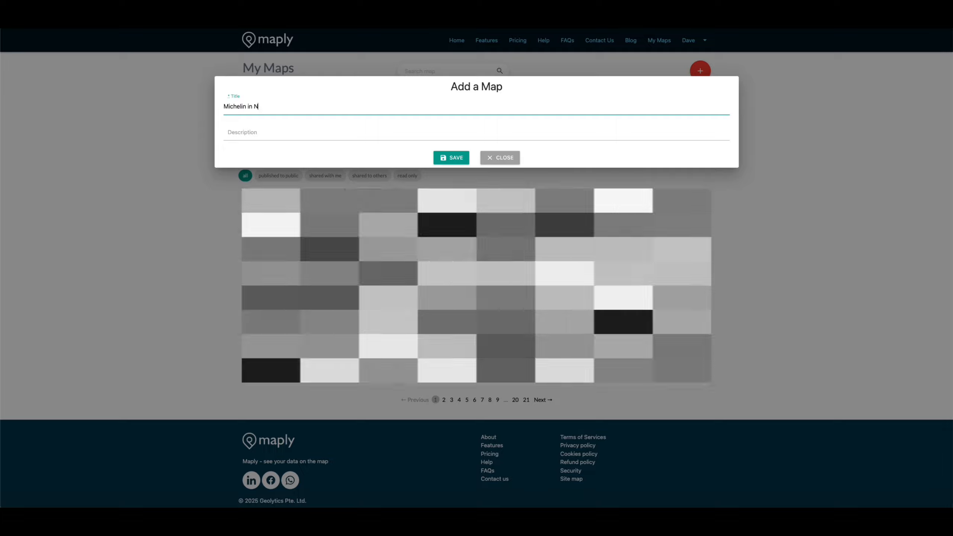
pyautogui.click(458, 162)
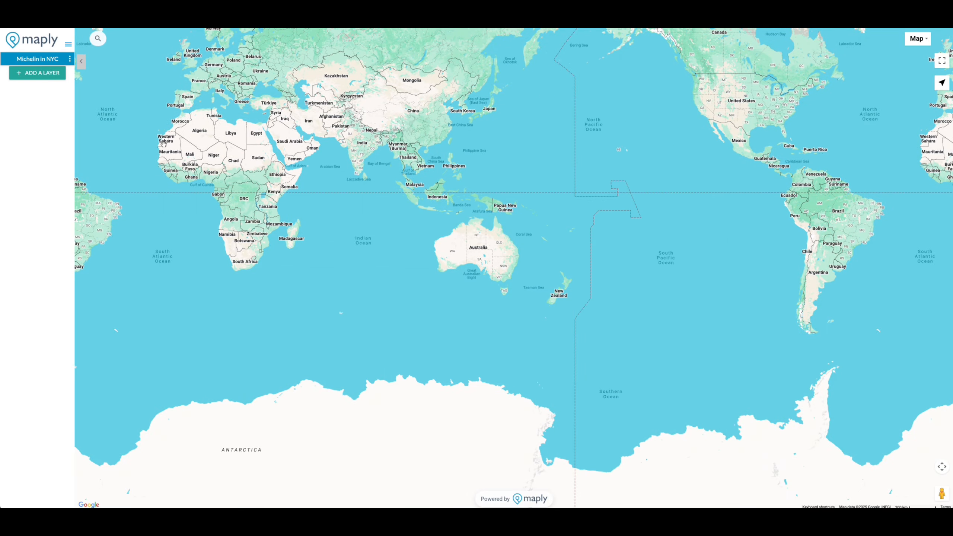
# - Add a location map layer titled "Restaurants" and upload Michelin Restaurants NY.xlsx to it with Smart Upload
pyautogui.click(37, 72)
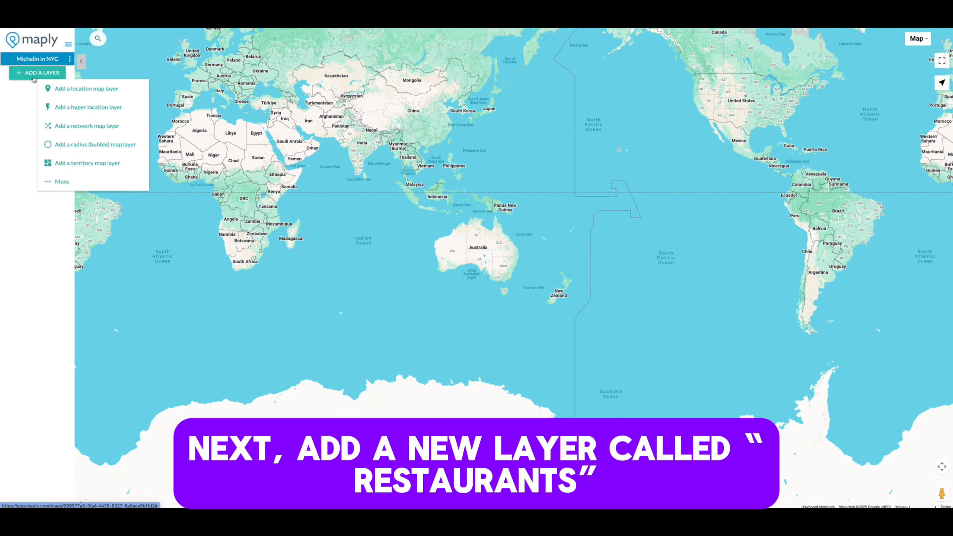
pyautogui.click(67, 90)
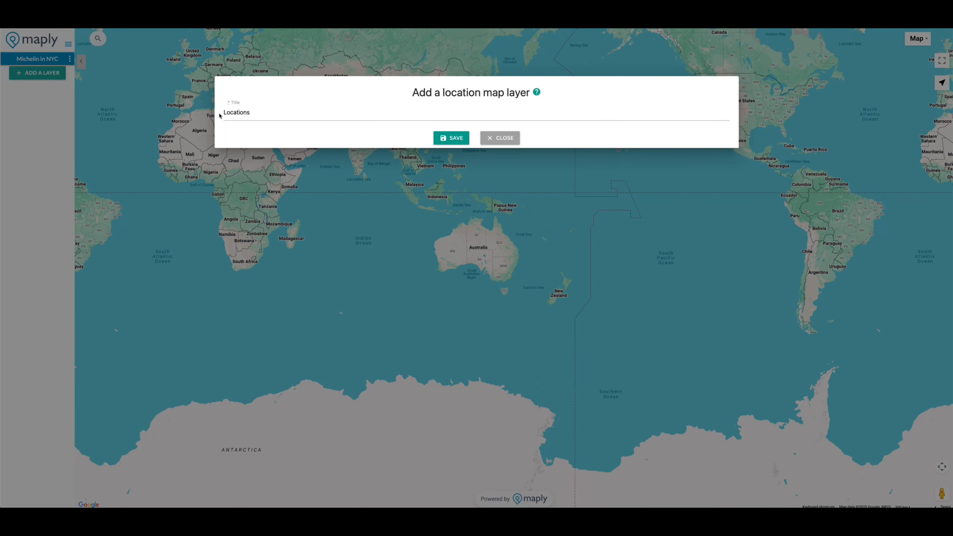
pyautogui.moveTo(215, 112); pyautogui.dragTo(256, 114)
pyautogui.write('R')
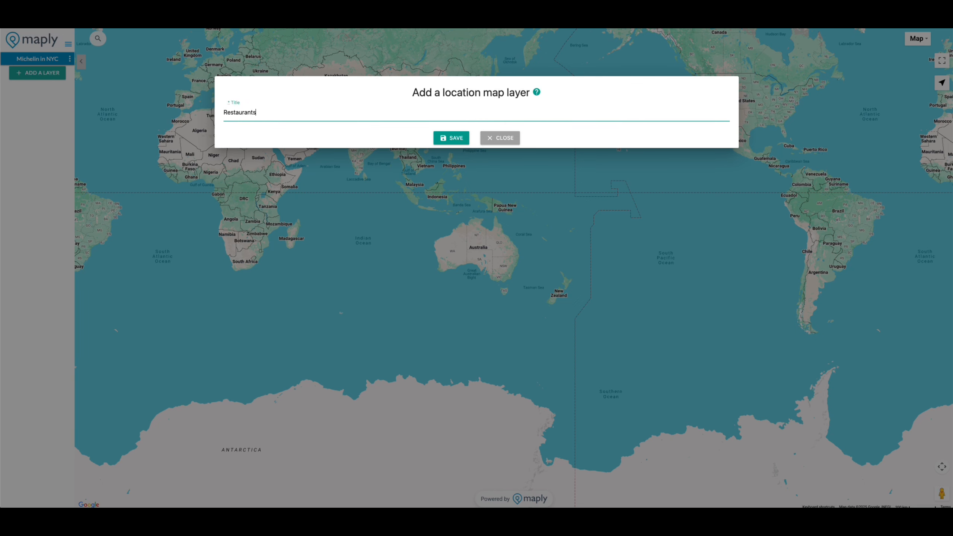
pyautogui.write('estaurants')
pyautogui.click(447, 142)
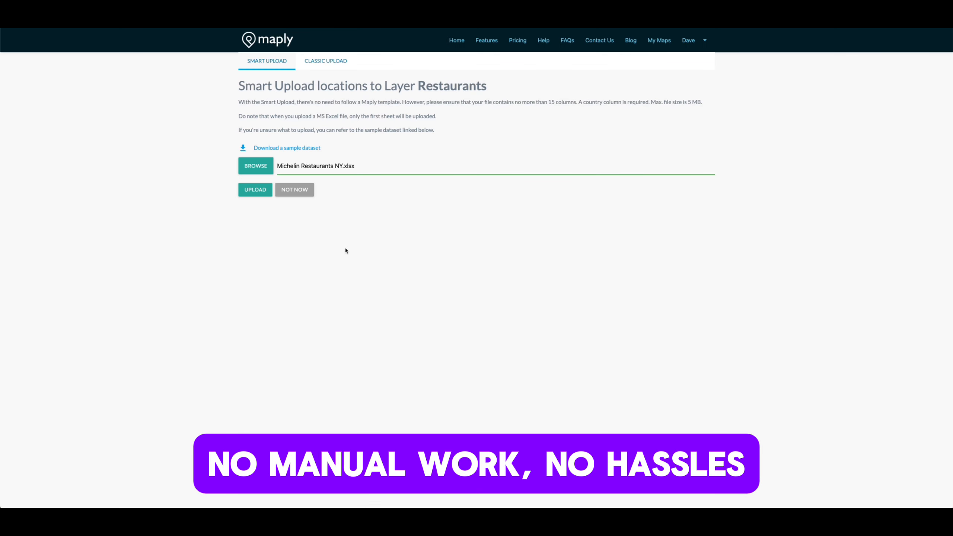
pyautogui.click(255, 191)
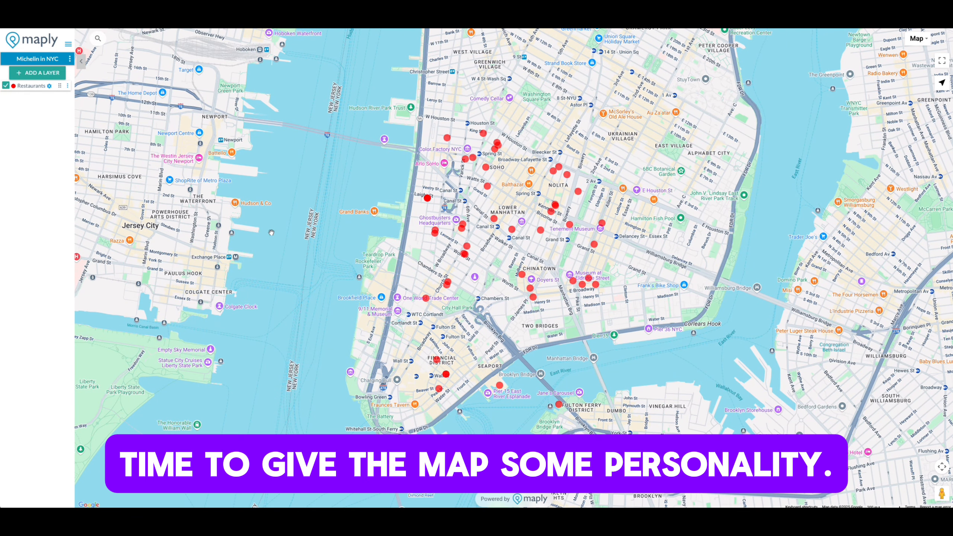
# - Switch the basemap to SilverNoLabel and set the Restaurants markers' fill color to dark gold
pyautogui.click(916, 43)
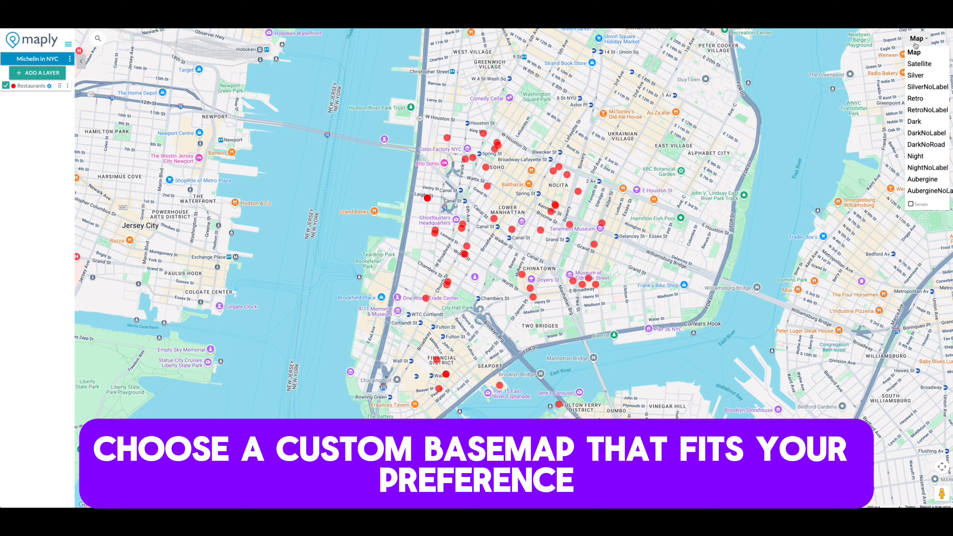
pyautogui.click(916, 86)
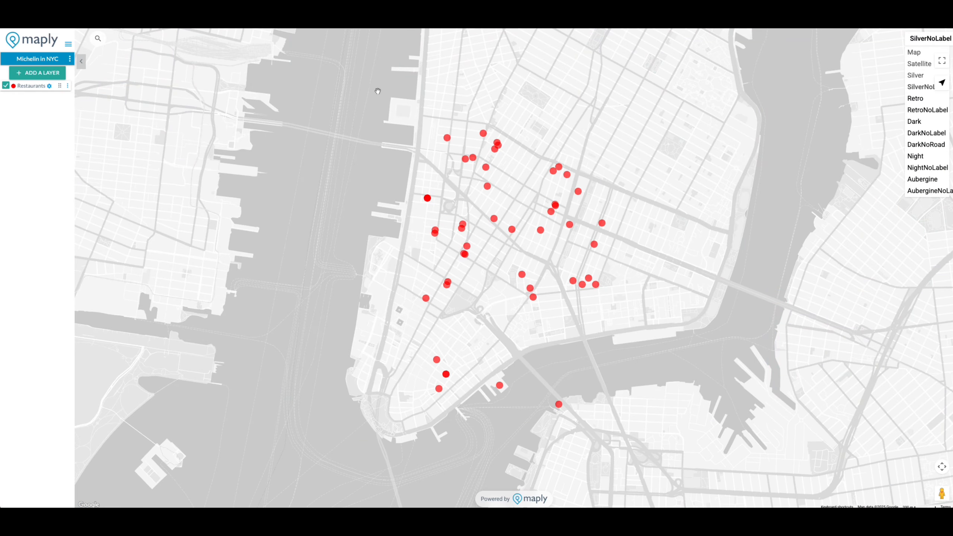
pyautogui.click(49, 86)
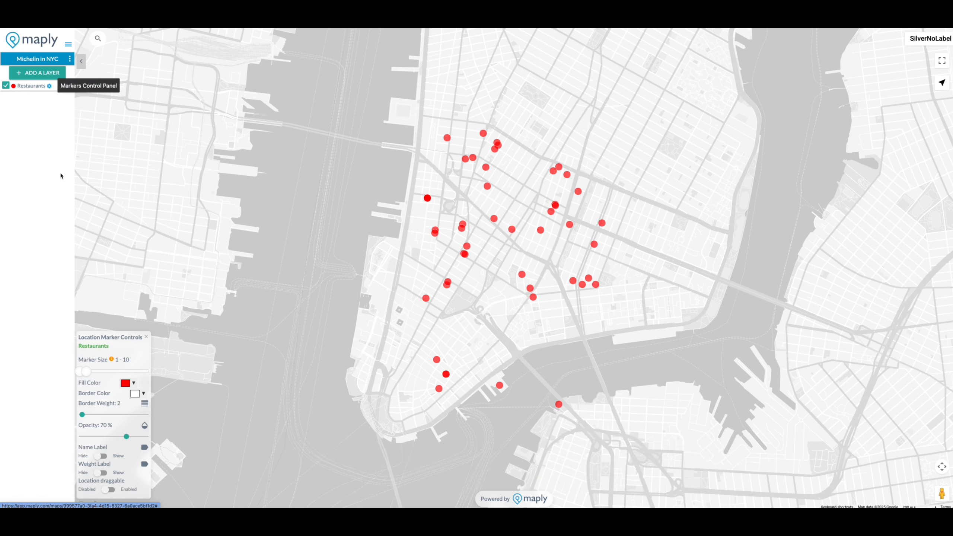
pyautogui.click(126, 384)
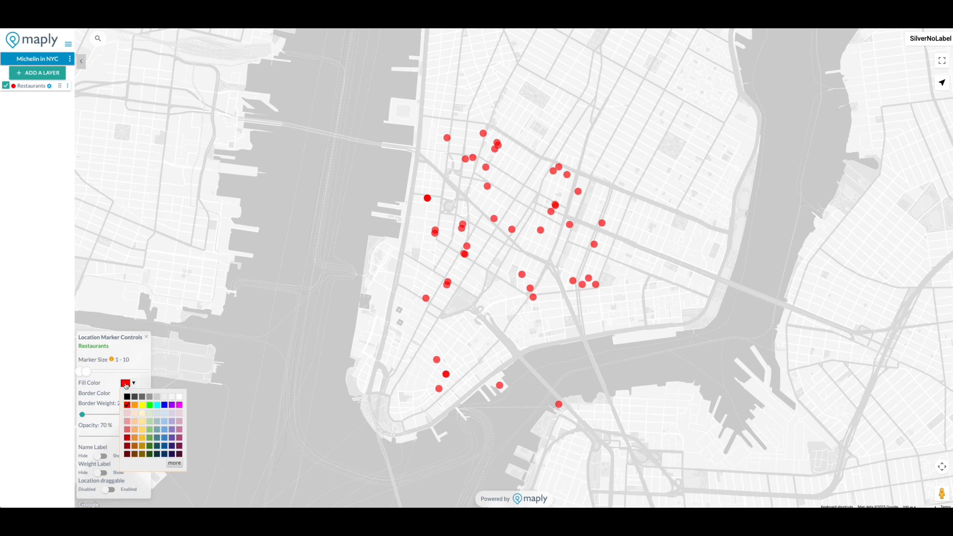
pyautogui.click(142, 447)
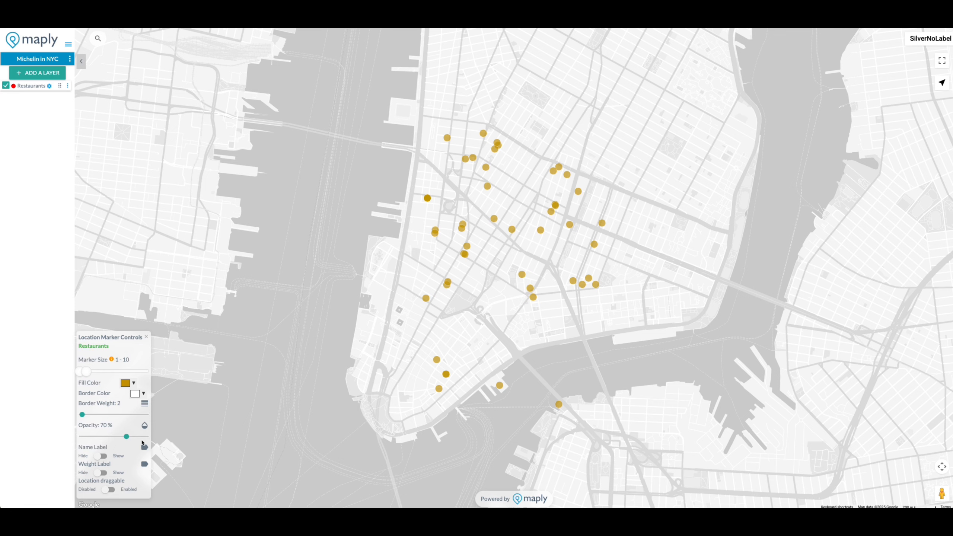
# - Change the location icon of the Restaurants layer to the pre-defined fork-and-knife icon, searching for "rest"
pyautogui.click(68, 86)
pyautogui.click(23, 168)
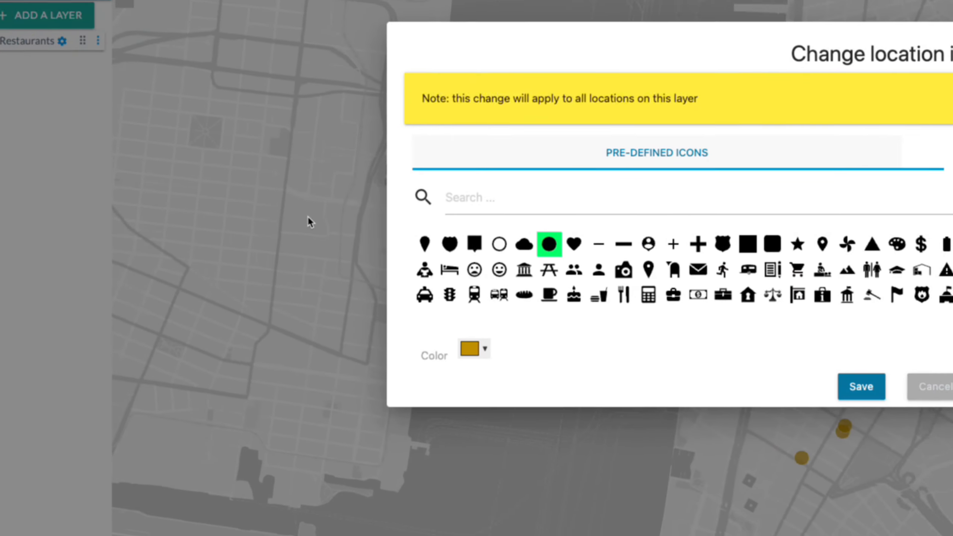
pyautogui.write('rest')
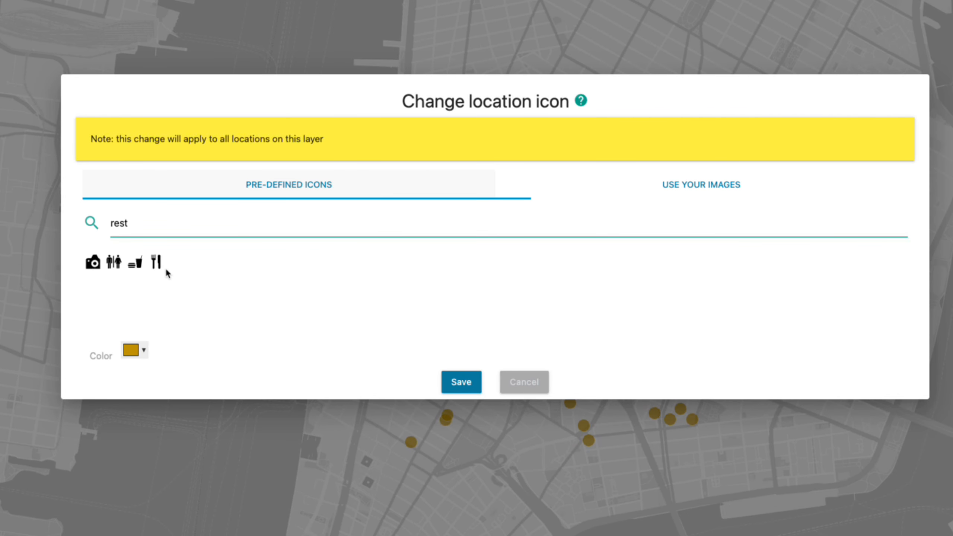
pyautogui.click(156, 261)
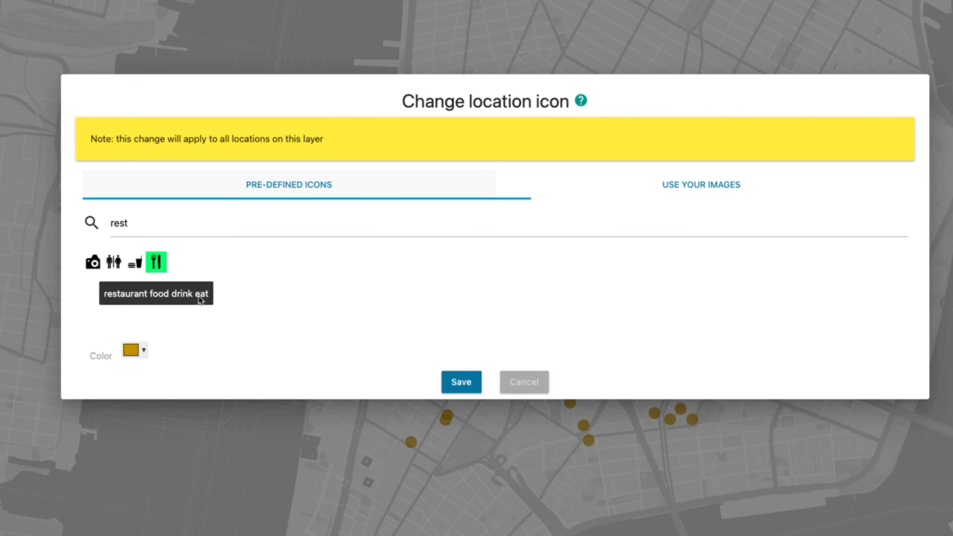
pyautogui.click(466, 385)
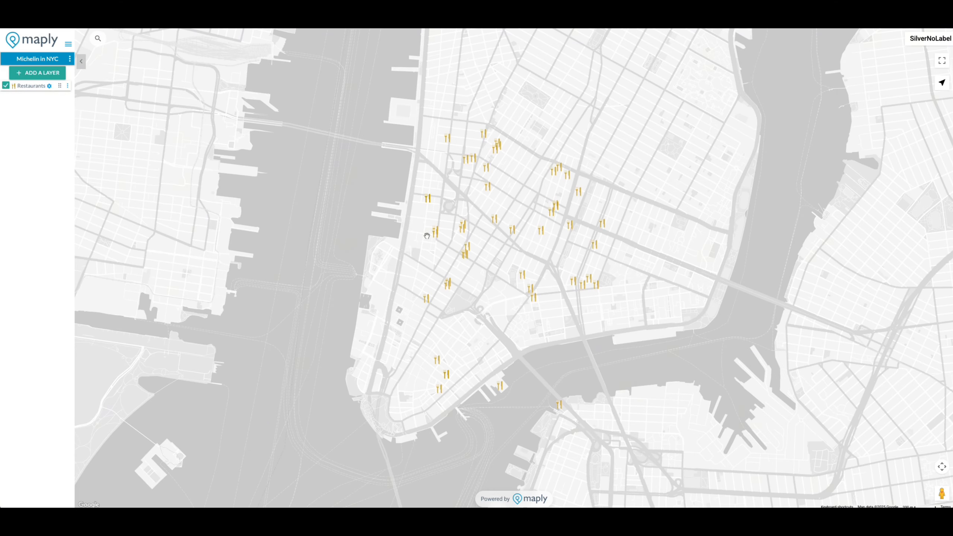
# - Enlarge the Restaurants markers by setting the marker size range to 1 - 17
pyautogui.click(49, 86)
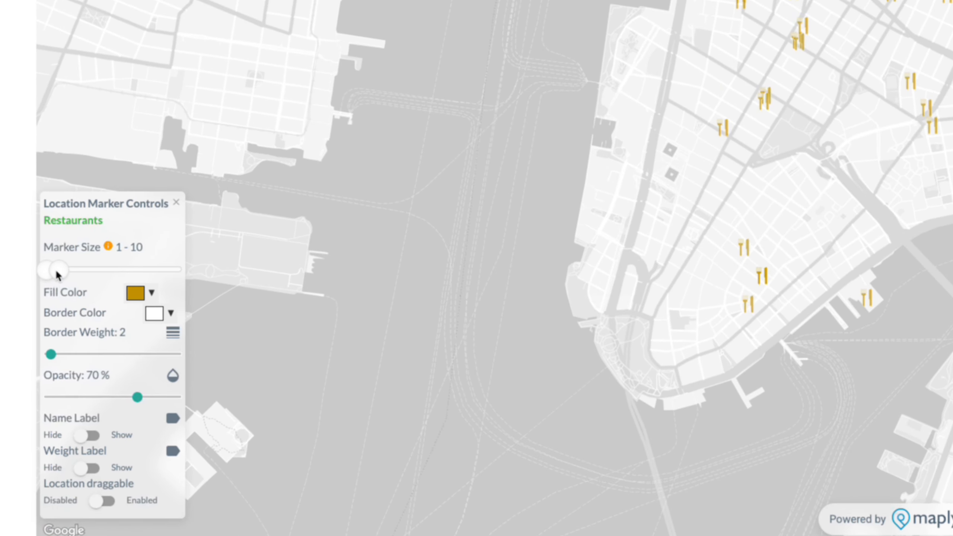
pyautogui.moveTo(56, 270); pyautogui.dragTo(75, 271)
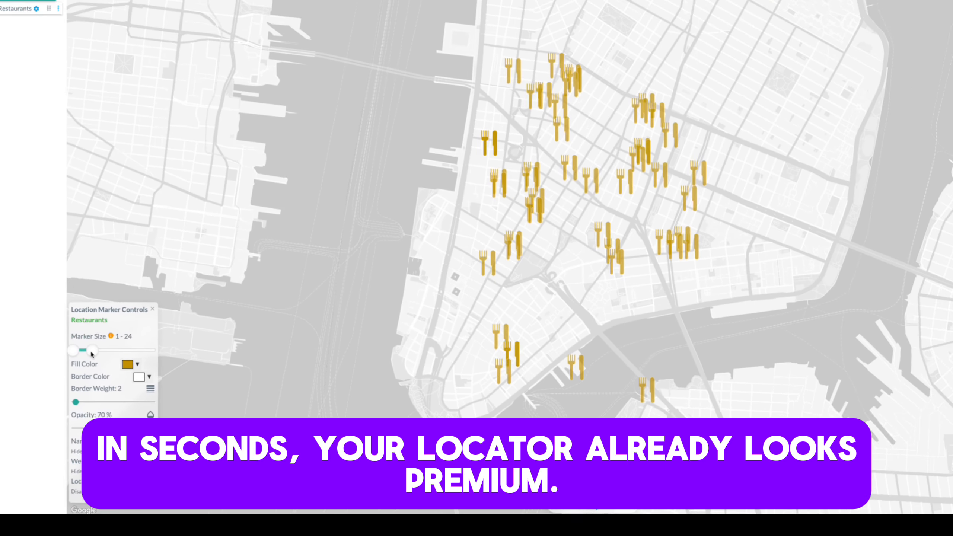
pyautogui.moveTo(91, 353); pyautogui.dragTo(86, 353)
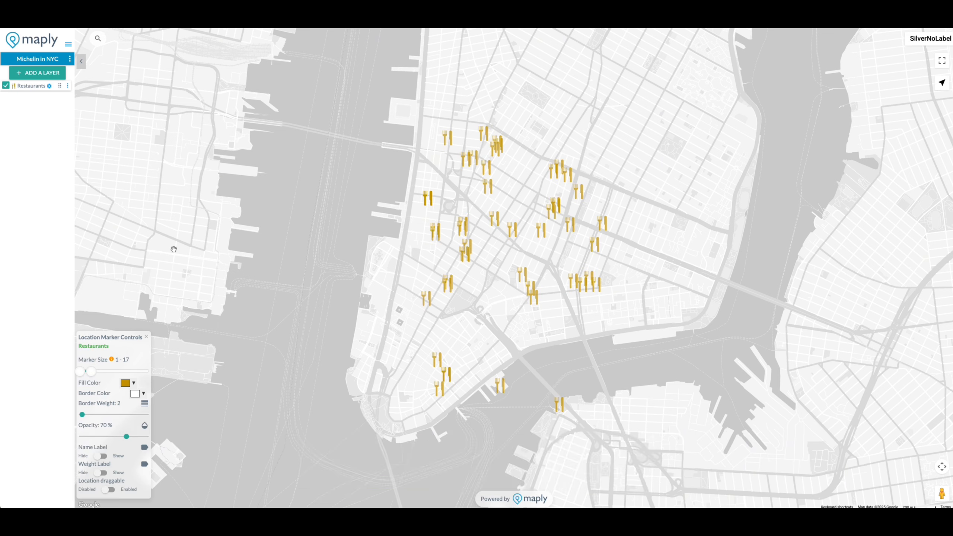
# - Publish the Michelin in NYC map by making it public and saving the setting
pyautogui.click(70, 60)
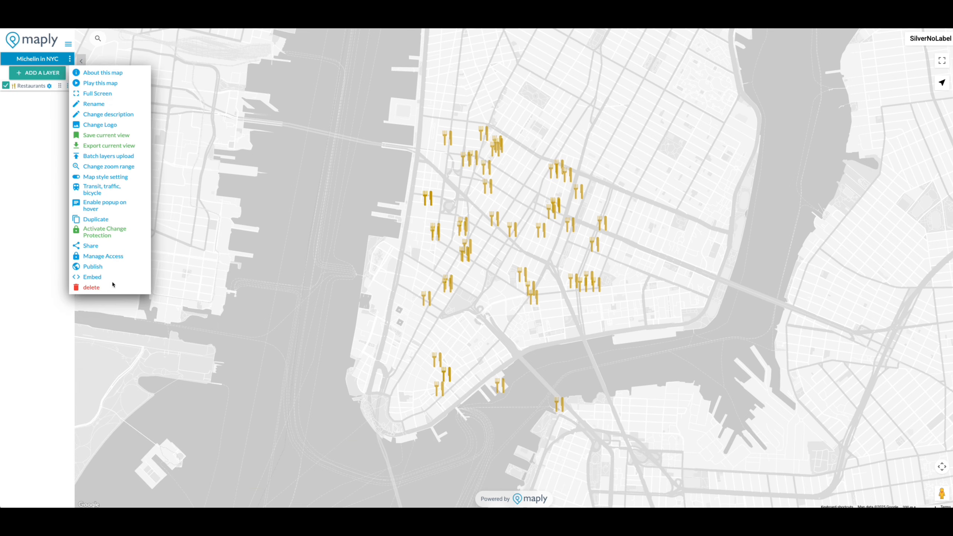
pyautogui.click(93, 268)
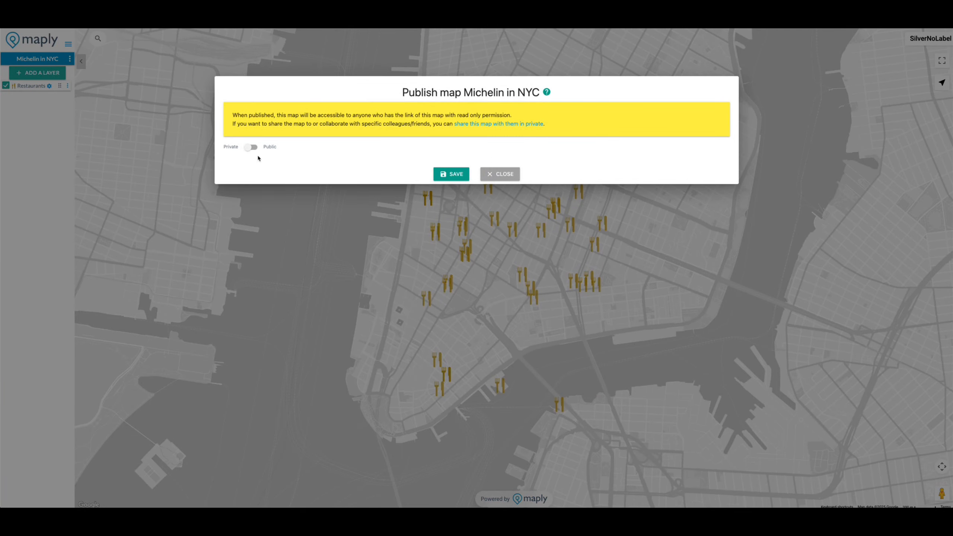
pyautogui.click(250, 146)
pyautogui.click(452, 179)
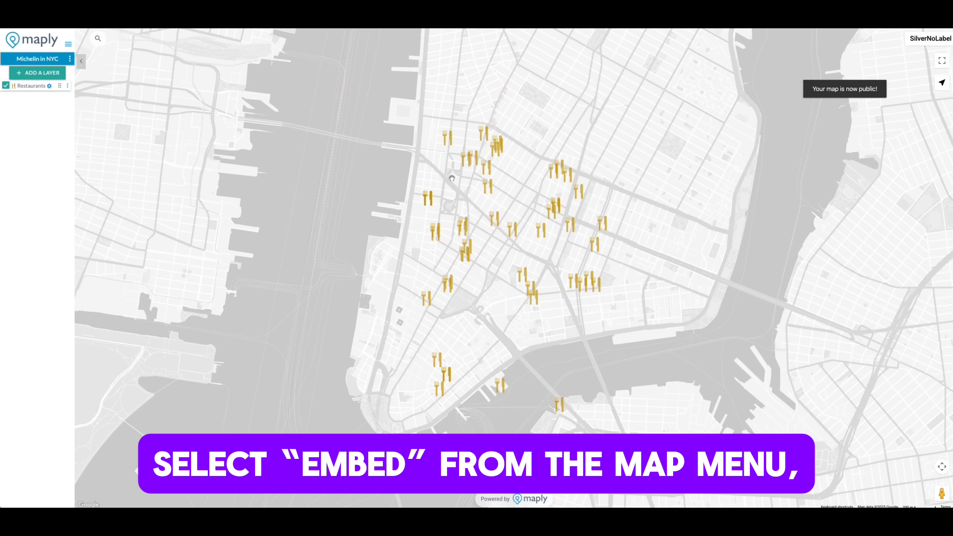
# - Customize the map's embed code to include only the search box, and copy the iframe HTML snippet
pyautogui.click(70, 59)
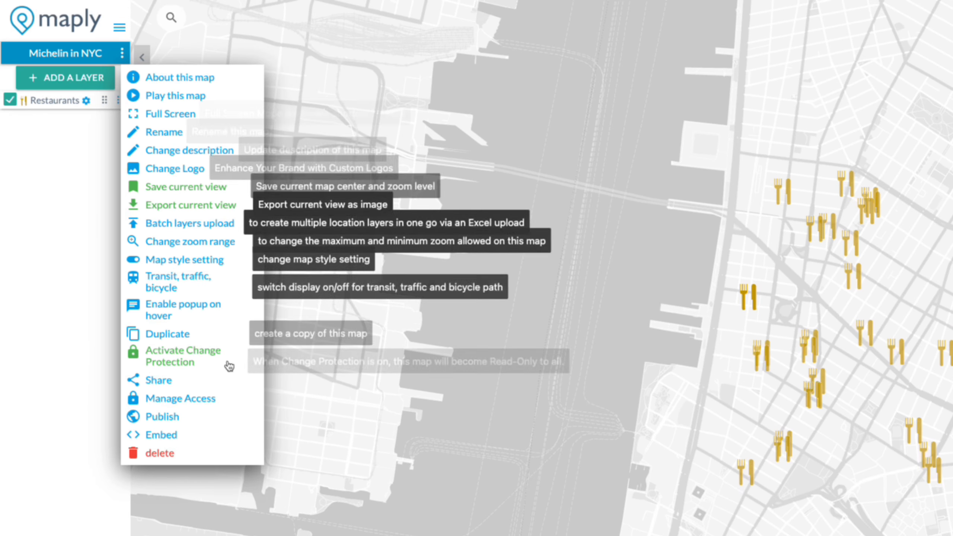
pyautogui.click(159, 435)
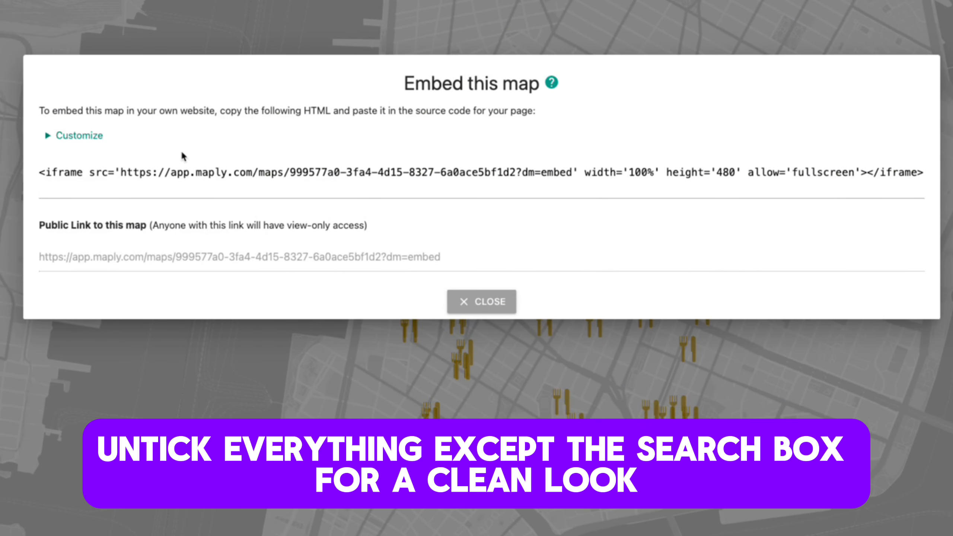
pyautogui.click(85, 136)
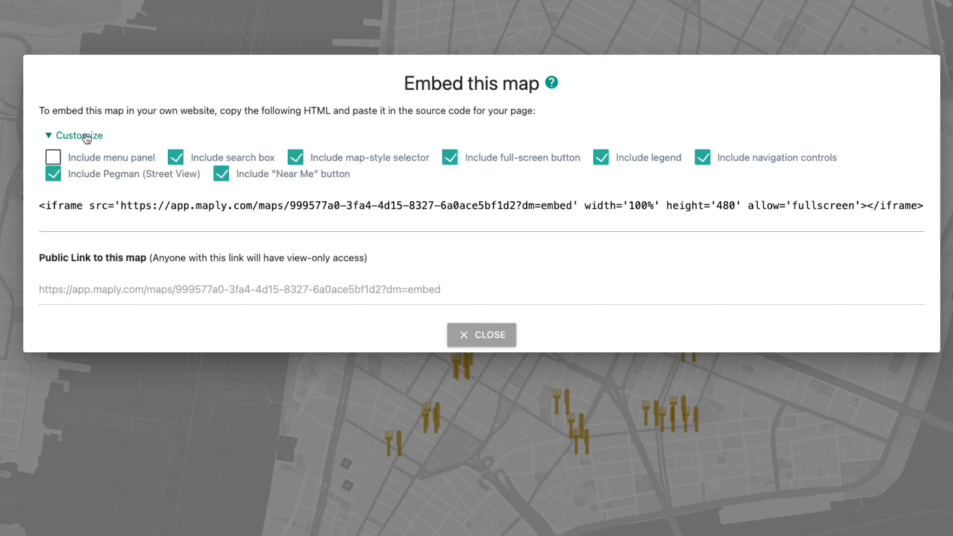
pyautogui.click(351, 165)
pyautogui.click(450, 159)
pyautogui.click(601, 163)
pyautogui.click(703, 158)
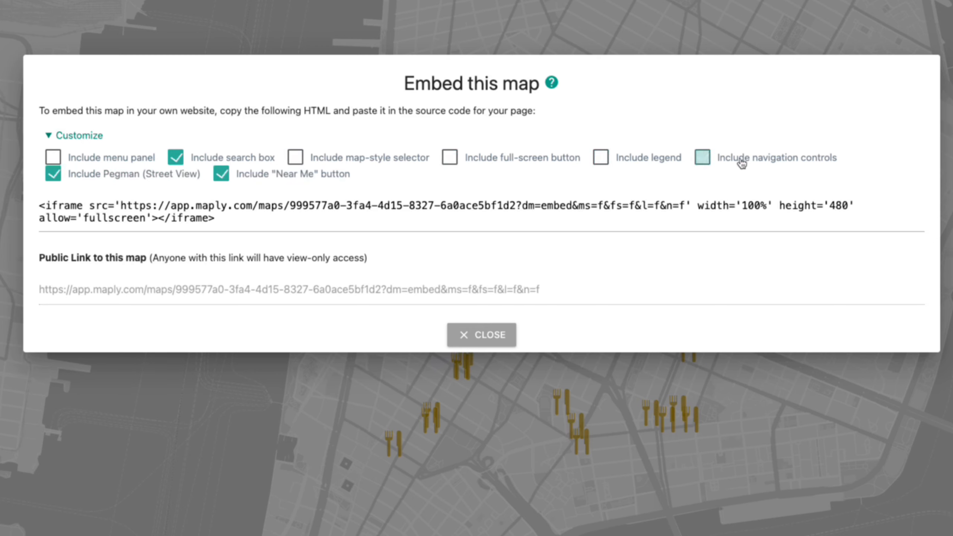
pyautogui.click(141, 182)
pyautogui.click(280, 183)
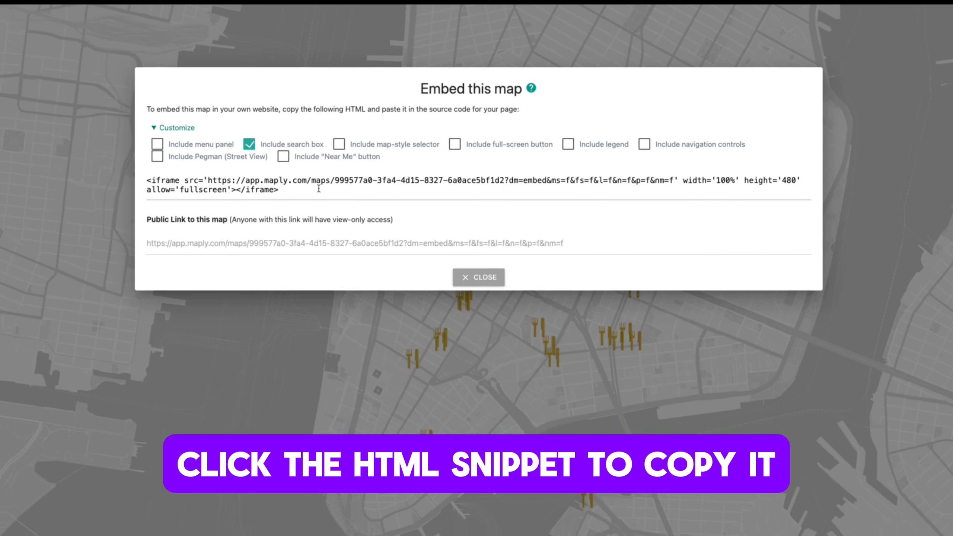
pyautogui.click(270, 211)
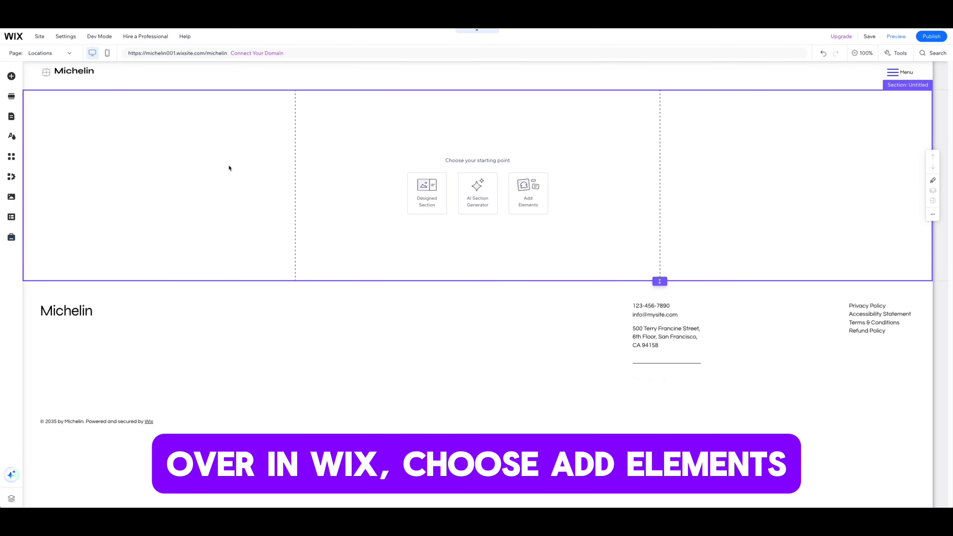
# - In the Wix editor, add an Embed HTML element to the Locations page and update it with the copied iframe code
pyautogui.click(12, 76)
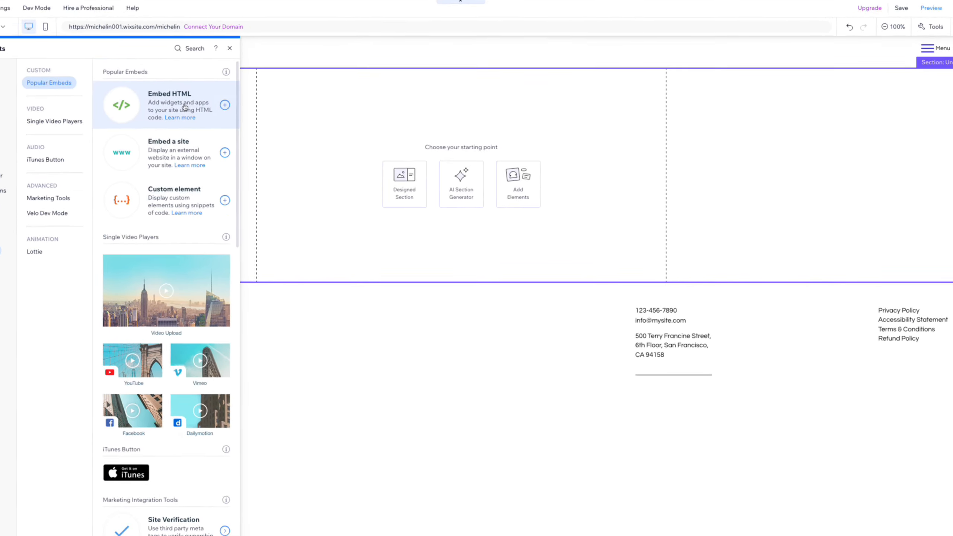
pyautogui.click(185, 108)
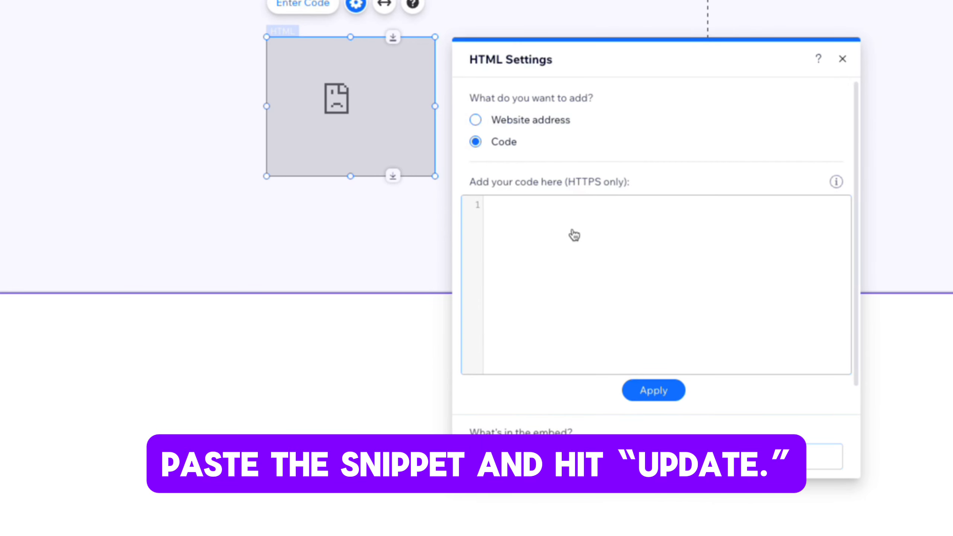
pyautogui.hotkey('ctrl', 'v')
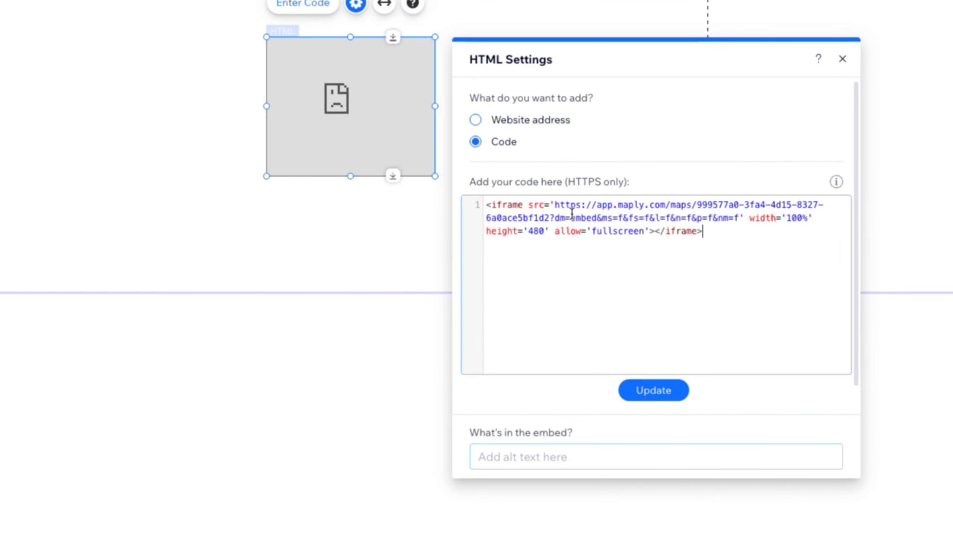
pyautogui.click(653, 391)
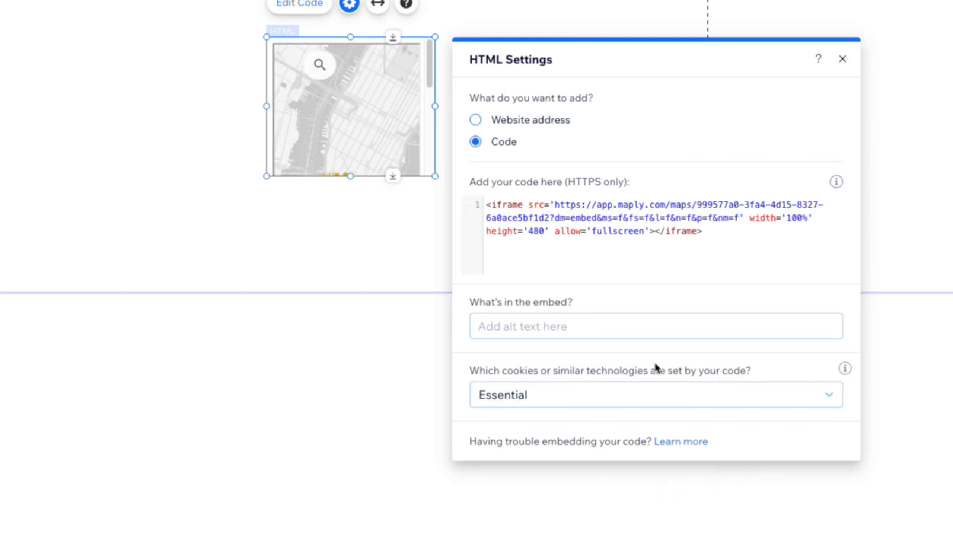
pyautogui.click(843, 59)
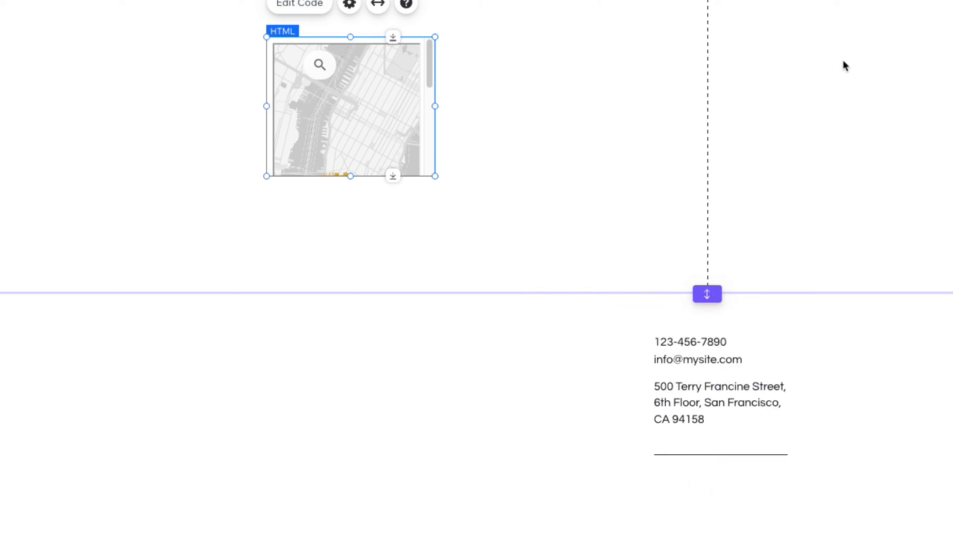
# - Stretch the embedded map to full width, move it to the top of its section, and extend its height down to the footer
pyautogui.click(379, 7)
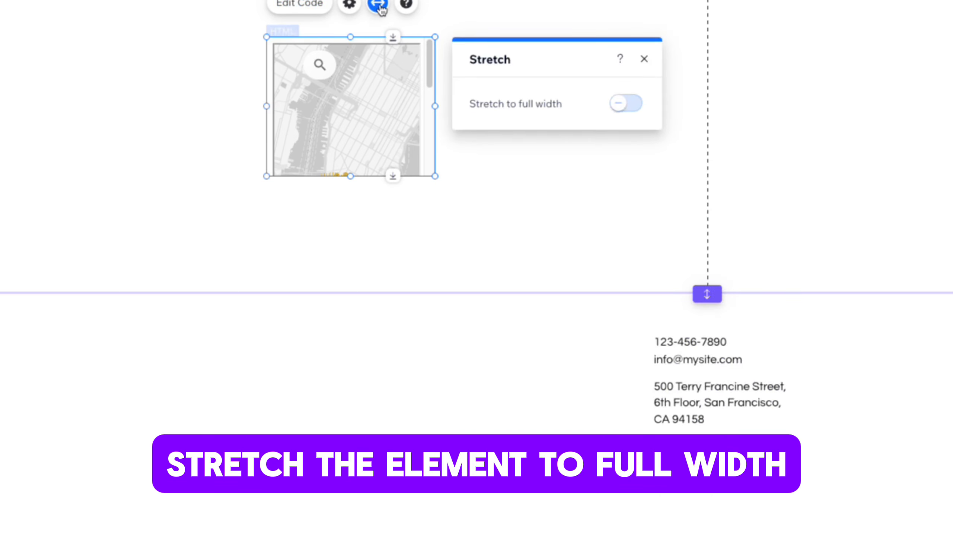
pyautogui.click(626, 104)
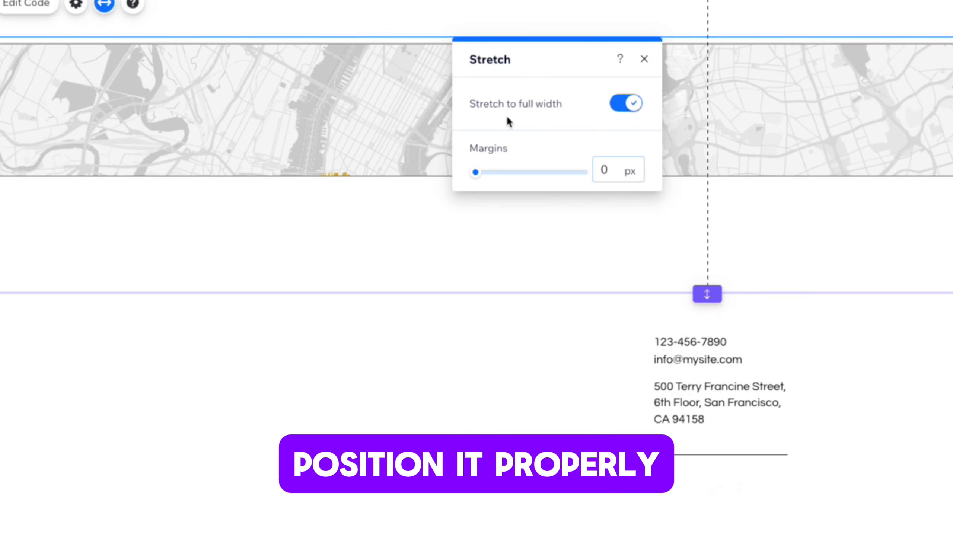
pyautogui.moveTo(371, 69); pyautogui.dragTo(490, 106)
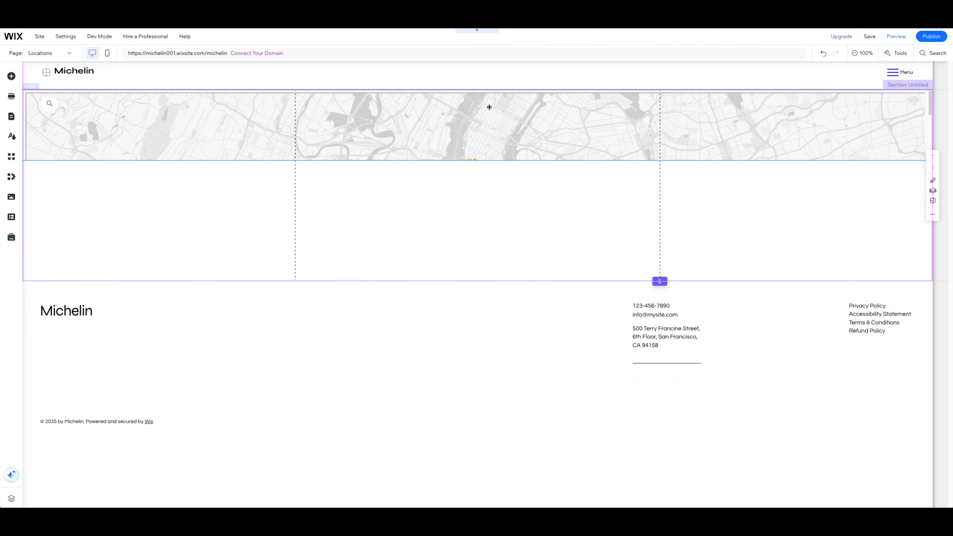
pyautogui.moveTo(476, 161); pyautogui.dragTo(474, 281)
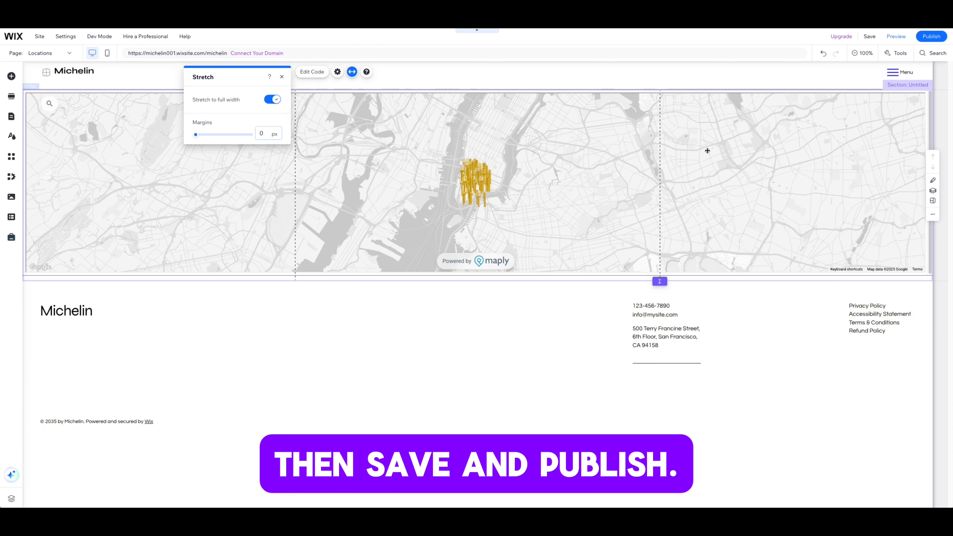
# - Save the Wix site changes, publish them, and open the live site
pyautogui.click(869, 37)
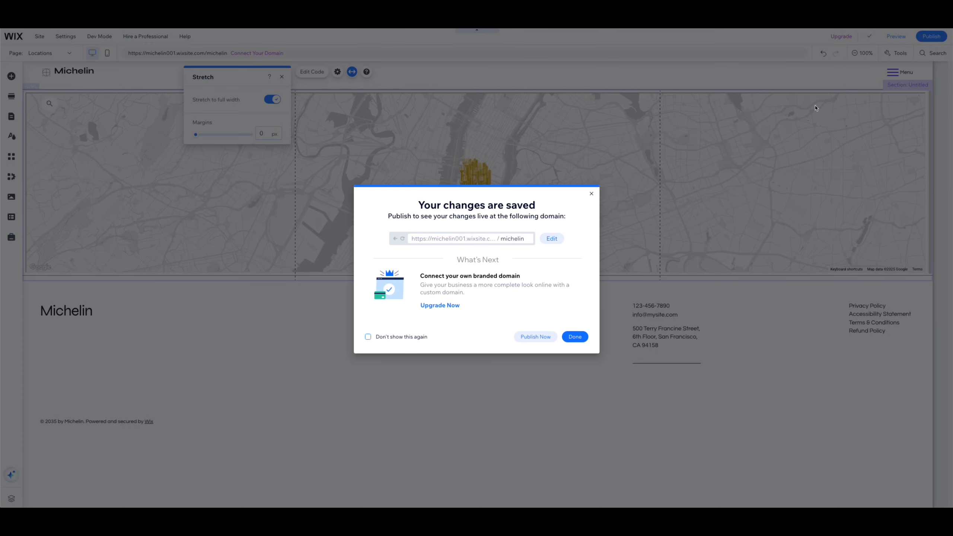
pyautogui.click(534, 336)
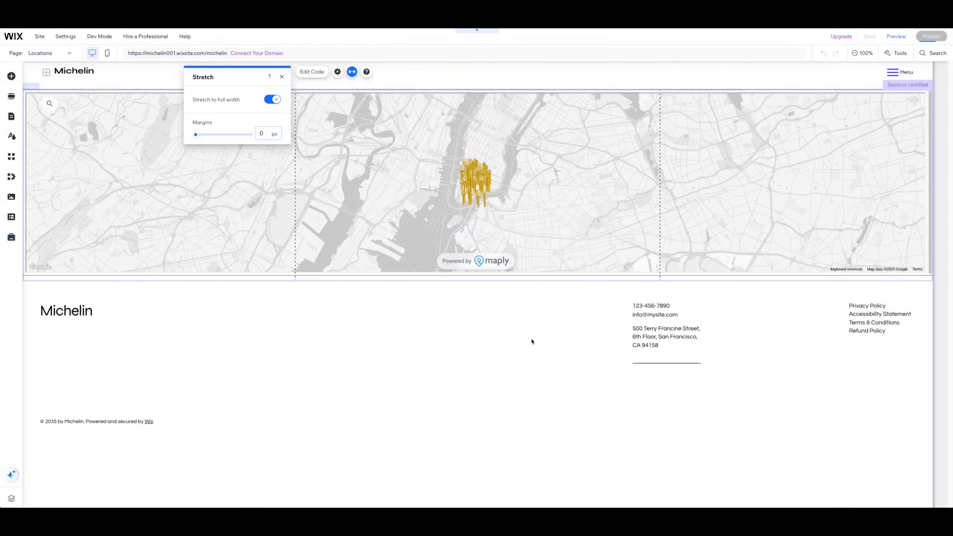
pyautogui.moveTo(931, 34)
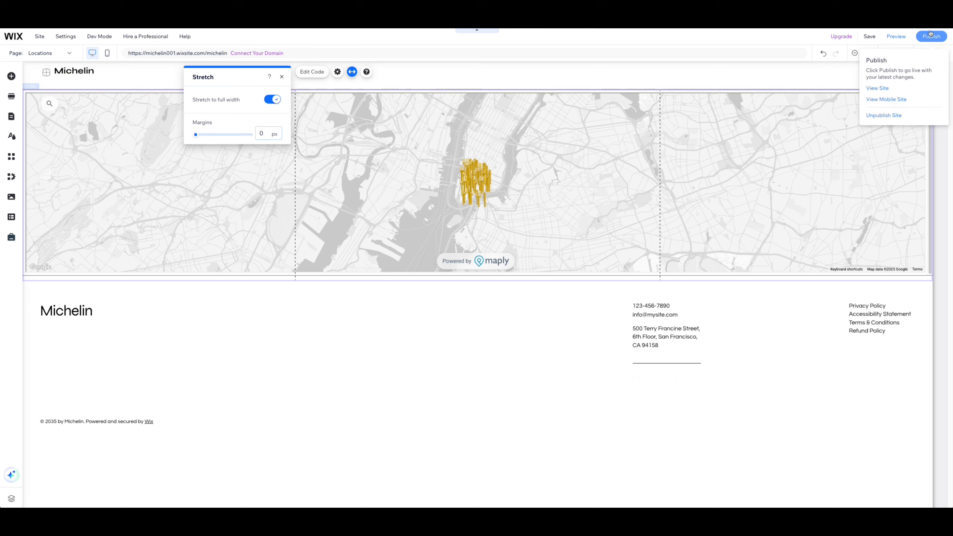
pyautogui.click(877, 88)
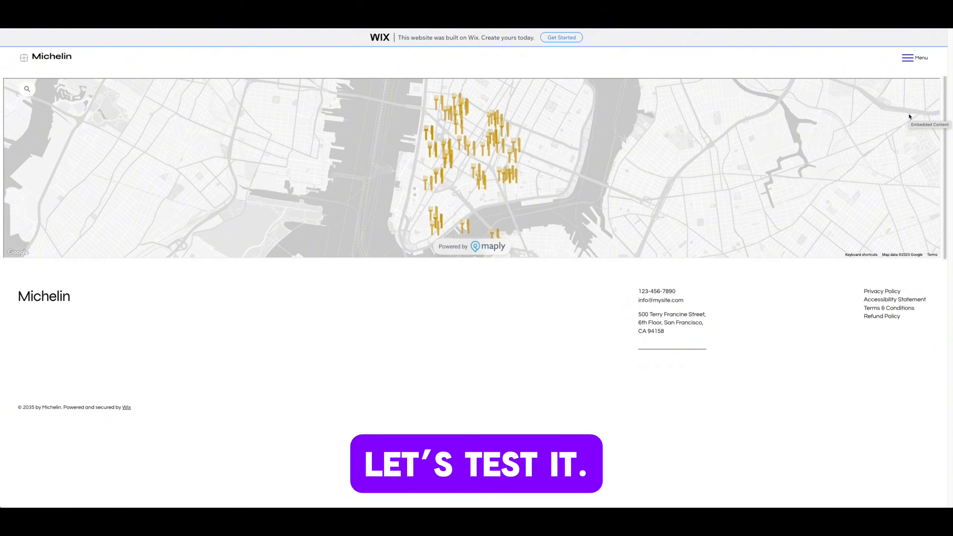
# - Search the live map for "sushi" and select Sushi Ichimura from the matching locations
pyautogui.click(27, 89)
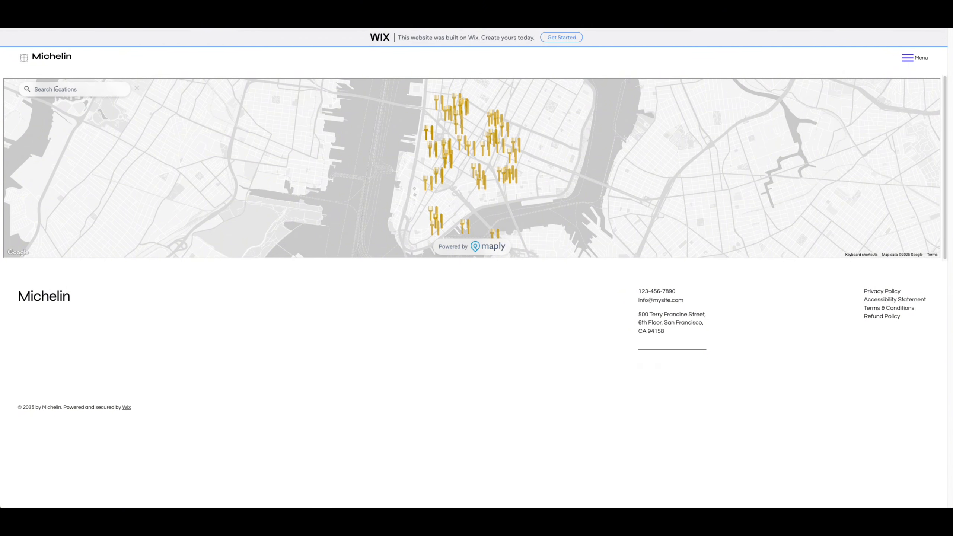
pyautogui.write('sushi')
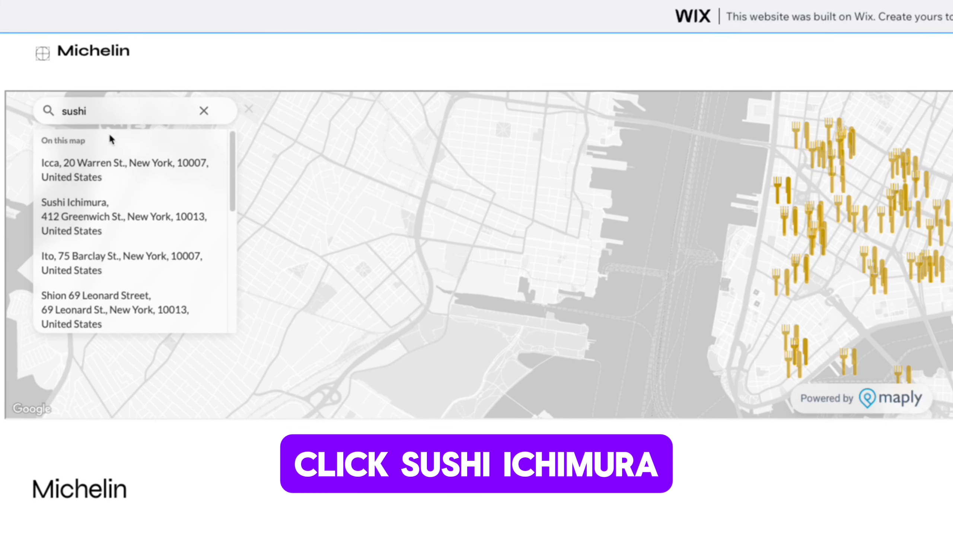
pyautogui.click(94, 218)
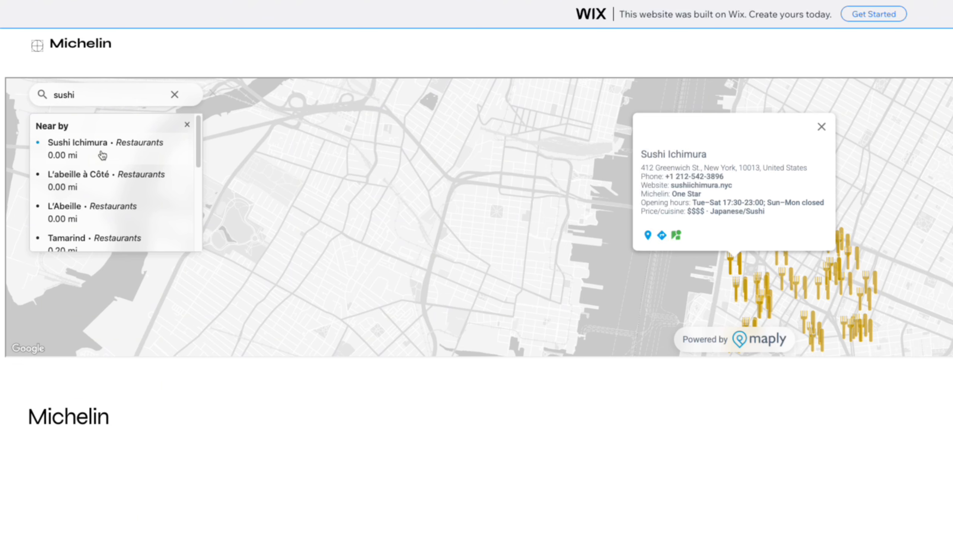
# - Replace the map search with "world trade center", choose the Manhattan, New York landmark, and select Ito from the nearby restaurants
pyautogui.click(174, 94)
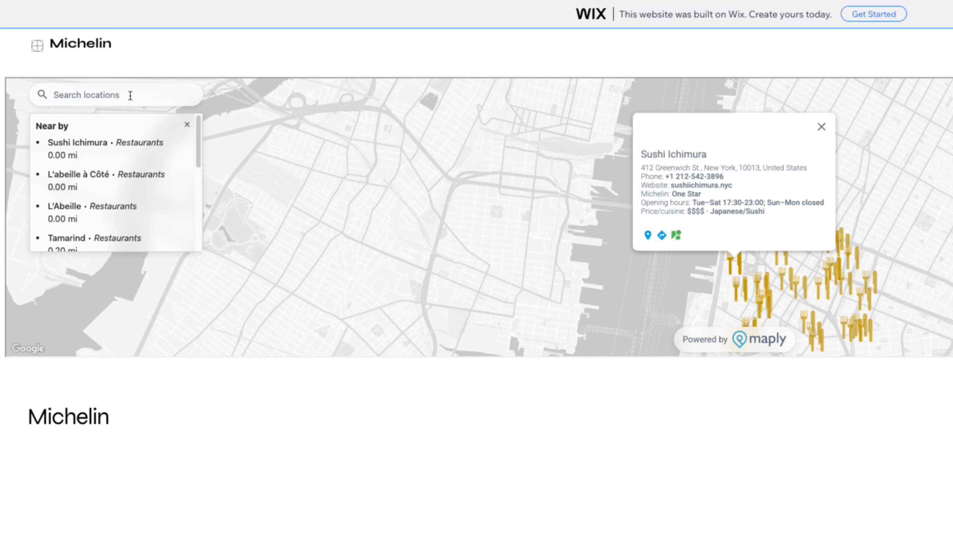
pyautogui.write('w')
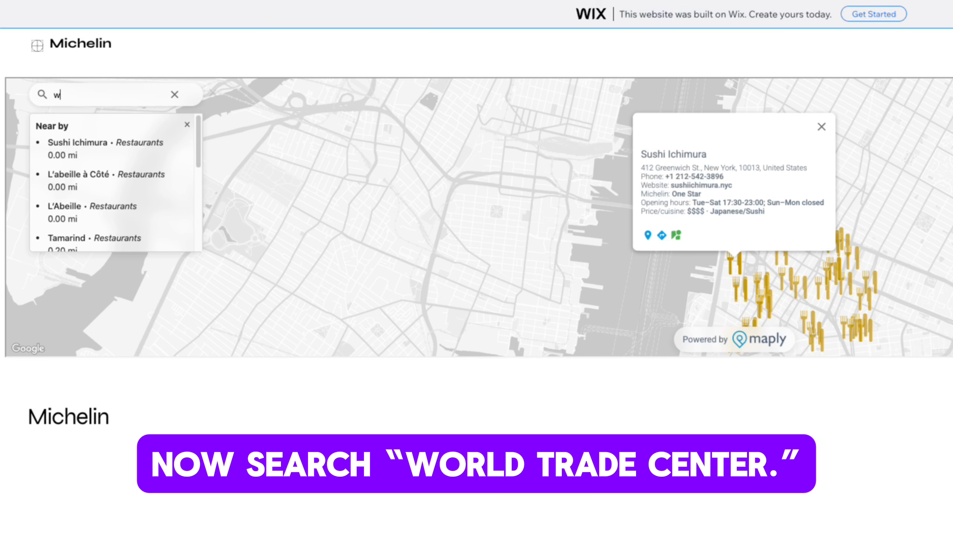
pyautogui.write('orld trade center')
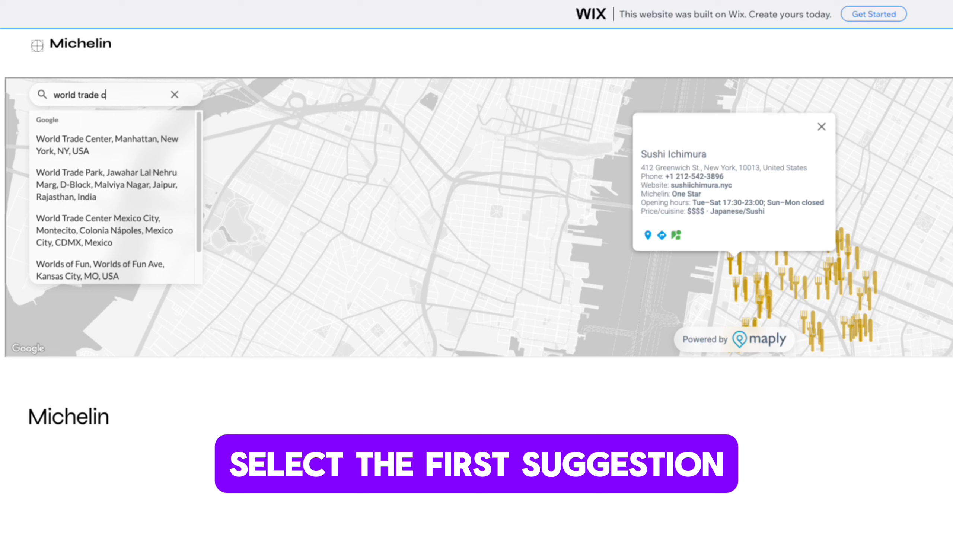
pyautogui.click(102, 144)
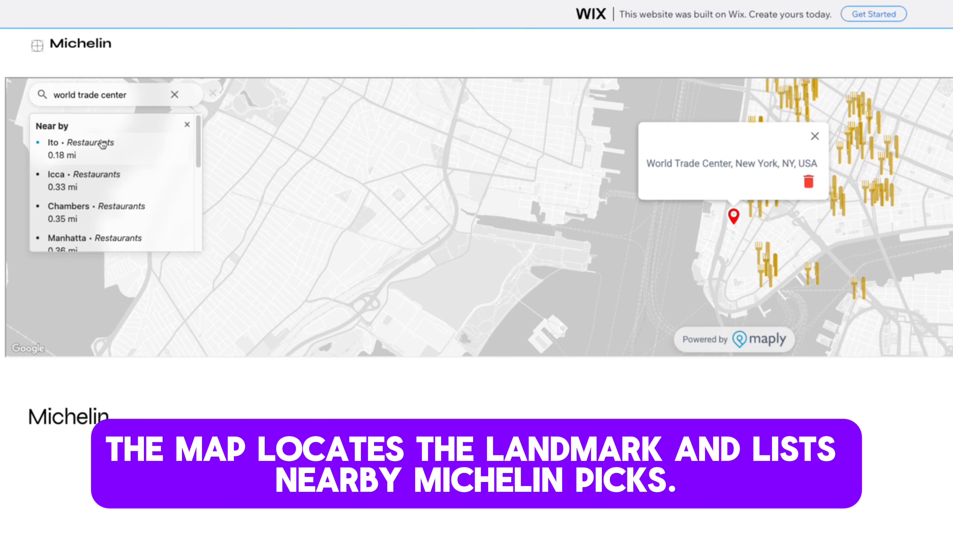
pyautogui.click(101, 146)
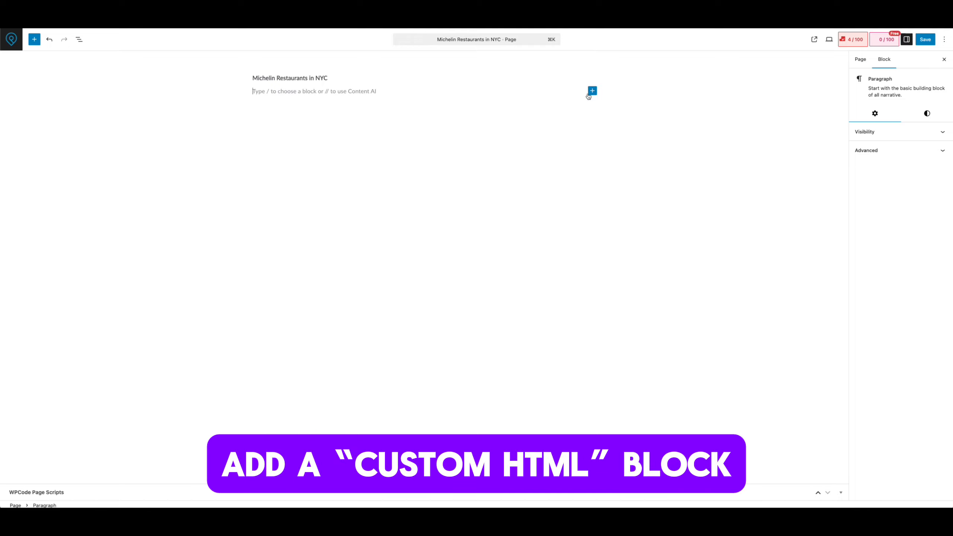
# - In the WordPress editor, add a Custom HTML block to the Michelin Restaurants in NYC page and paste the Maply iframe code into it
pyautogui.click(592, 92)
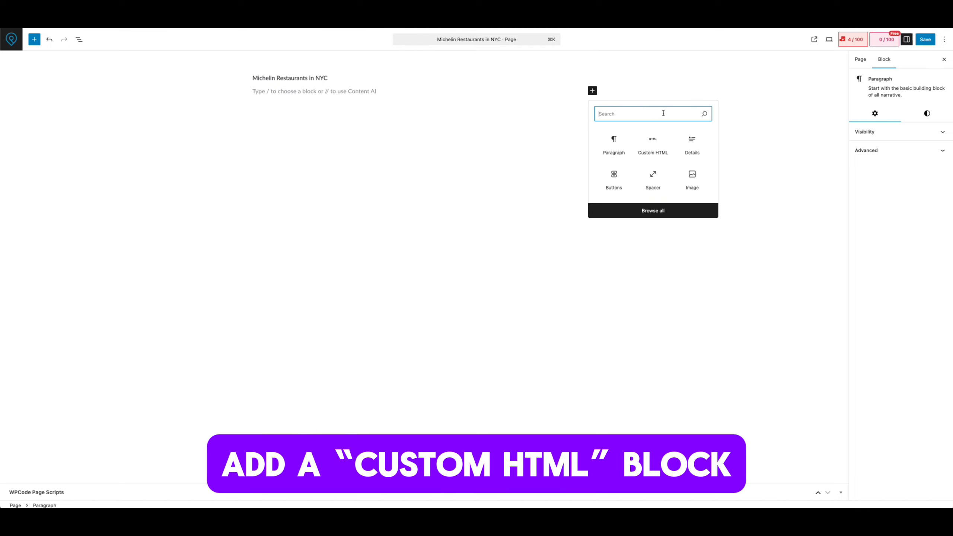
pyautogui.click(653, 146)
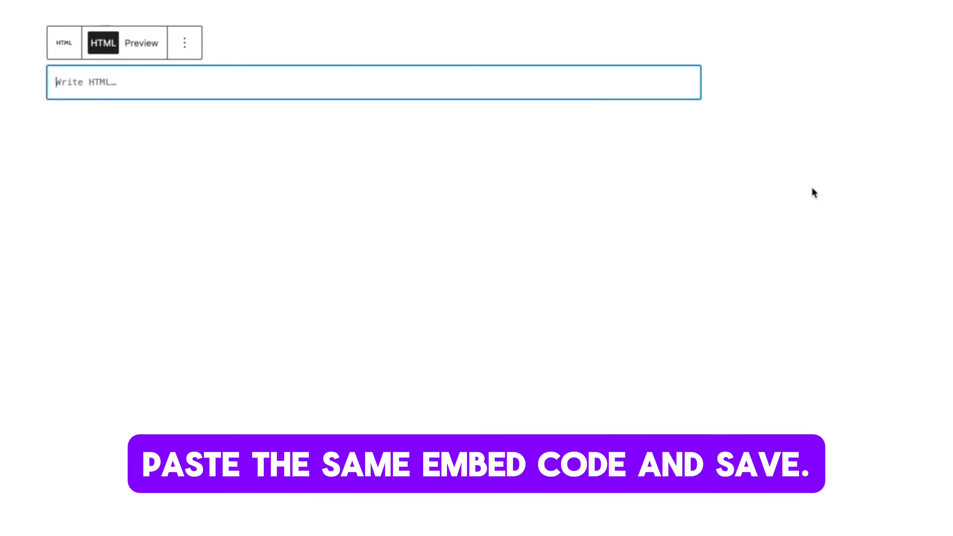
pyautogui.write("<iframe src='https://app.maply.com/maps/9995f7a0-3fa4-4d15-8327-6a0ace5bf1d2?dm=embed&ms=f&fs=f&l=f&n=f&p=f&nm=f' width='100%' height='480' allow='fullscreen'></iframe>")
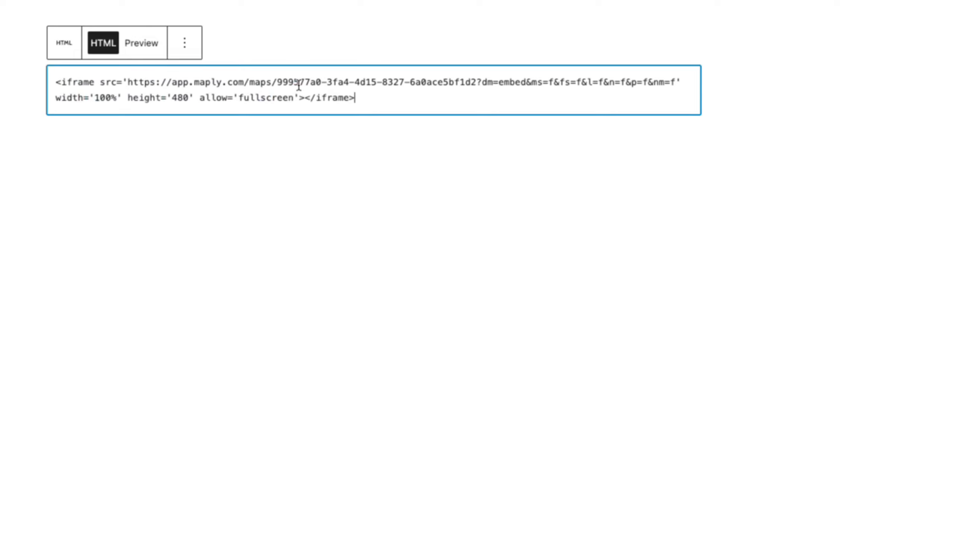